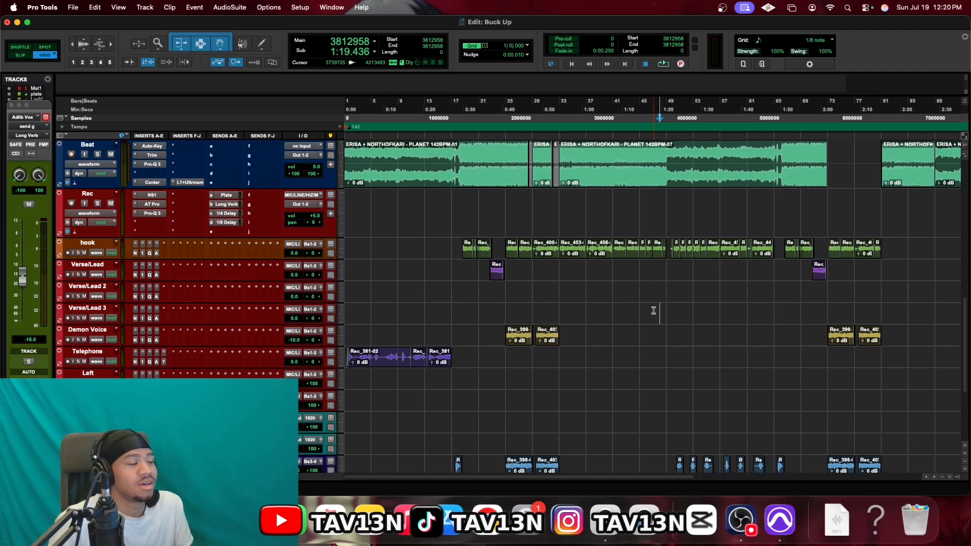
Scroll the Edit window to bring the All Vox, Adlib Vox, MIX VOX and Main Vox tracks into view
scroll(421, 306, "up", 3)
scroll(421, 306, "up", 2)
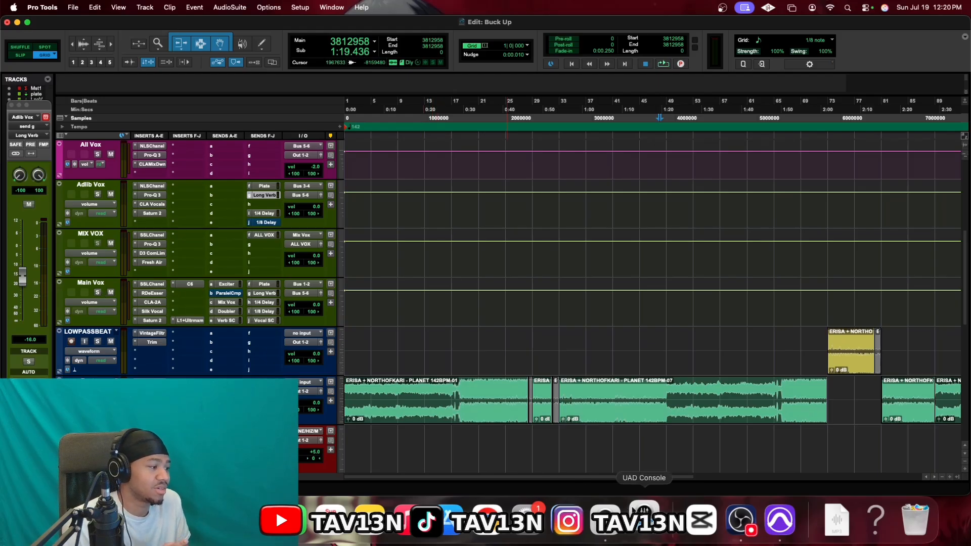
In UAD Console, review the Tube-Tech CL 1B on Analog 1's Insert 1, then close its window
left_click(644, 519)
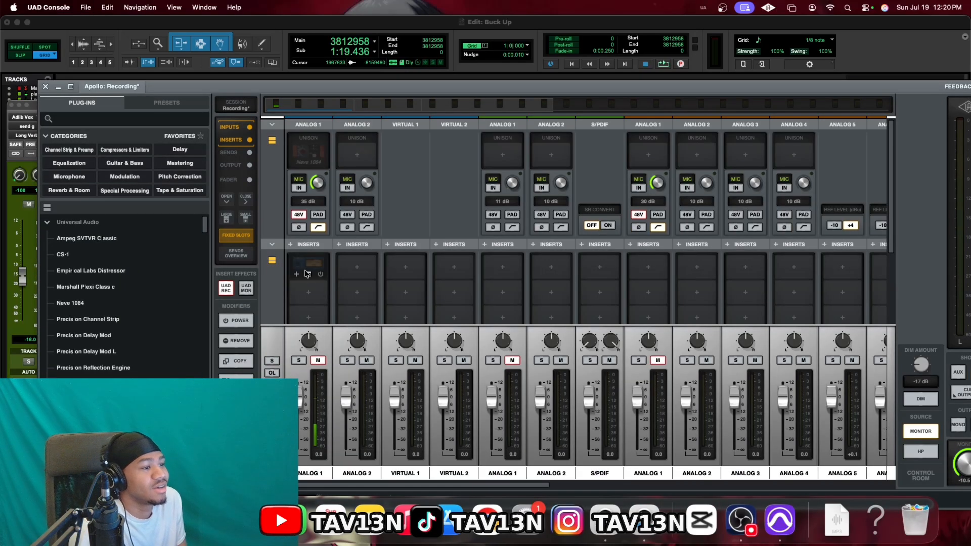
left_click(307, 273)
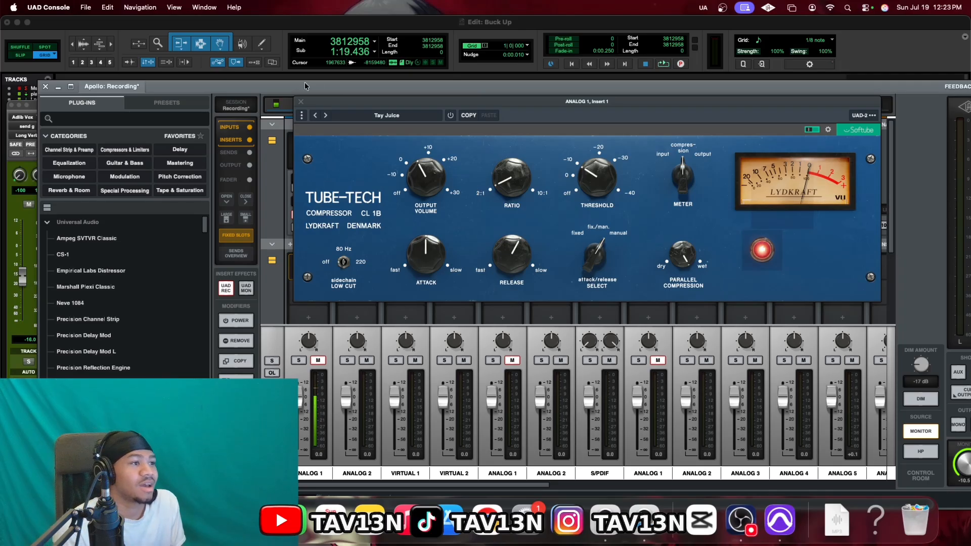
left_click(301, 103)
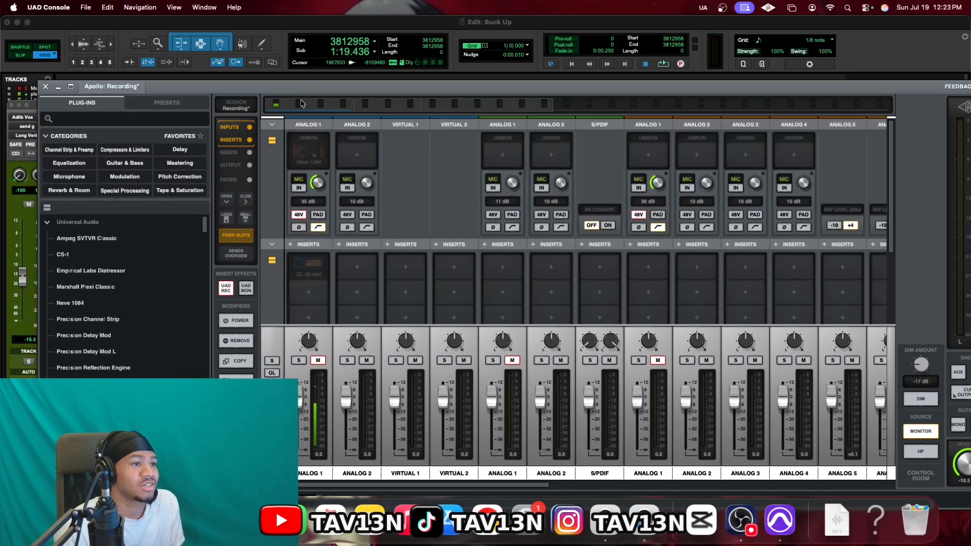
Hide the Apollo Console and open the Waves CLA-2A insert on the Main Vox track
left_click(59, 88)
scroll(468, 326, "down", 5)
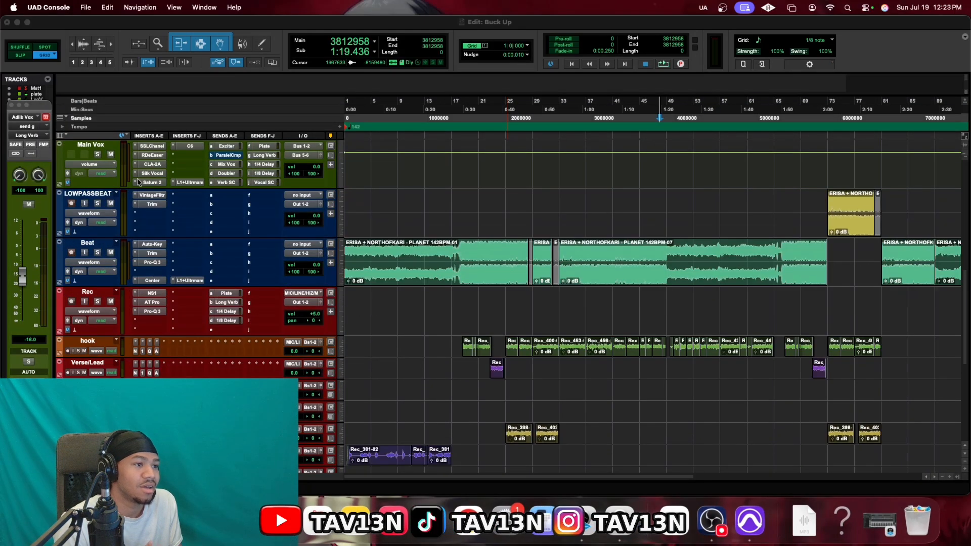
left_click(150, 167)
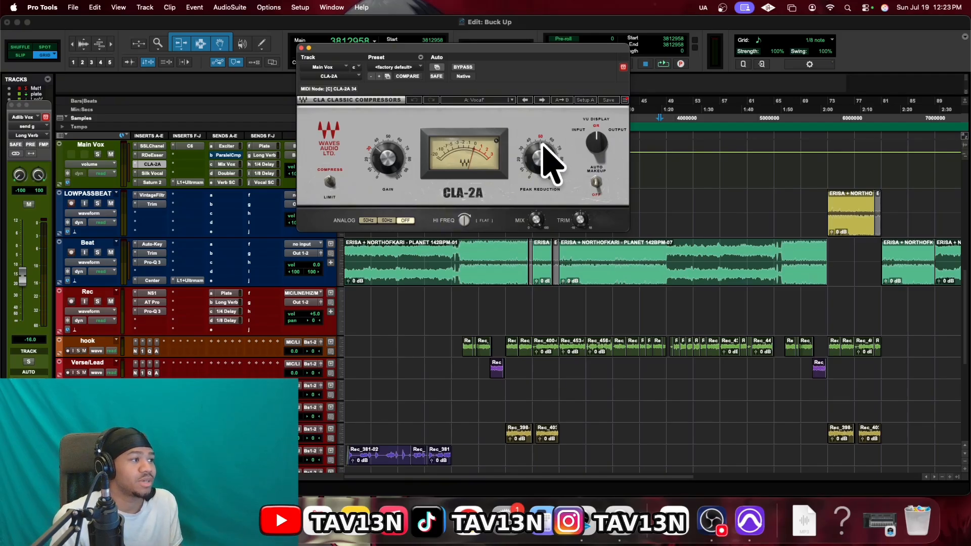
mouse_move(541, 175)
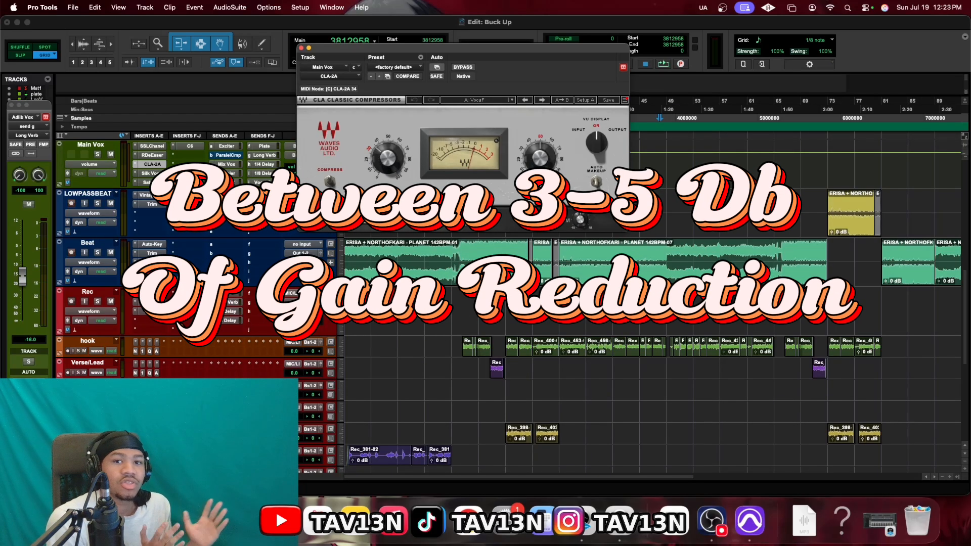
Play the song from 1379155 samples to hear Main Vox through the CLA-2A, then stop
left_click(459, 296)
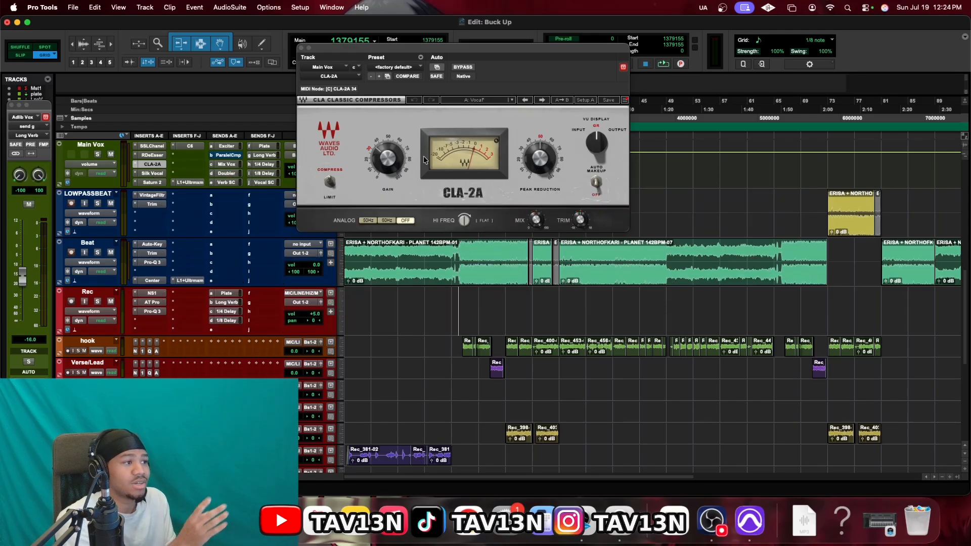
key("space")
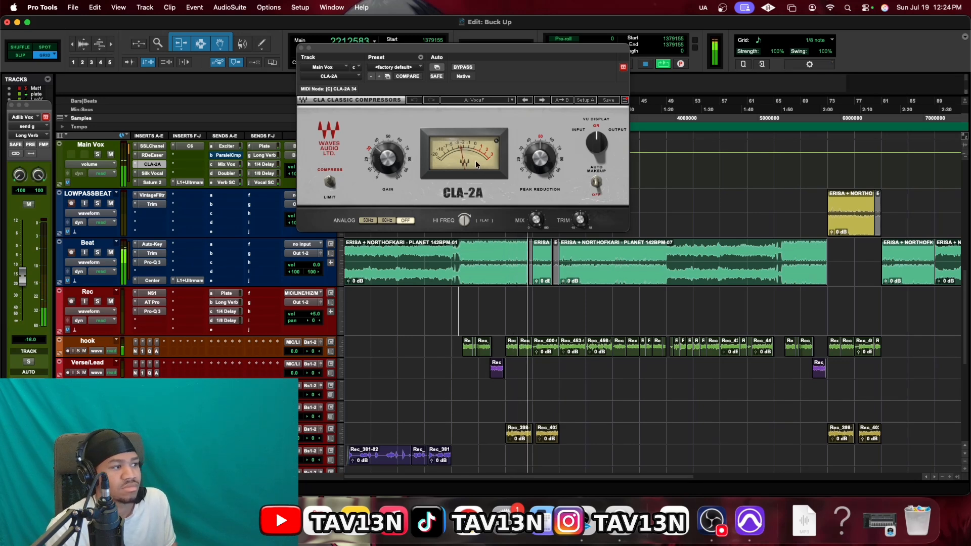
key("space")
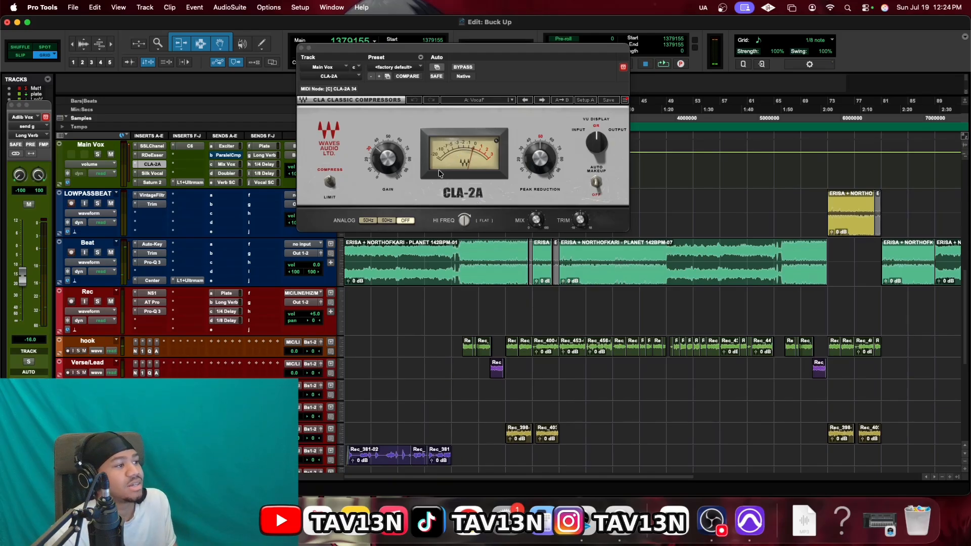
left_click(620, 539)
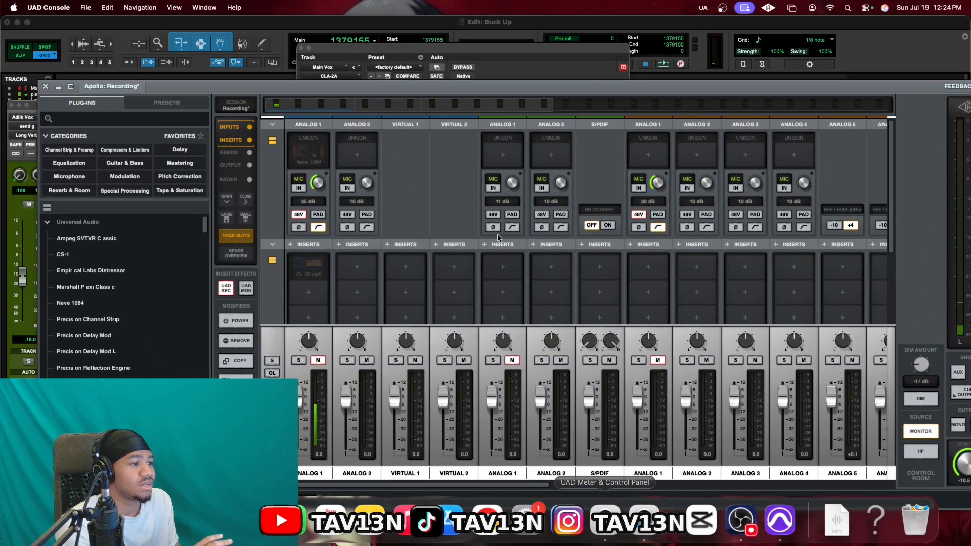
left_click(310, 268)
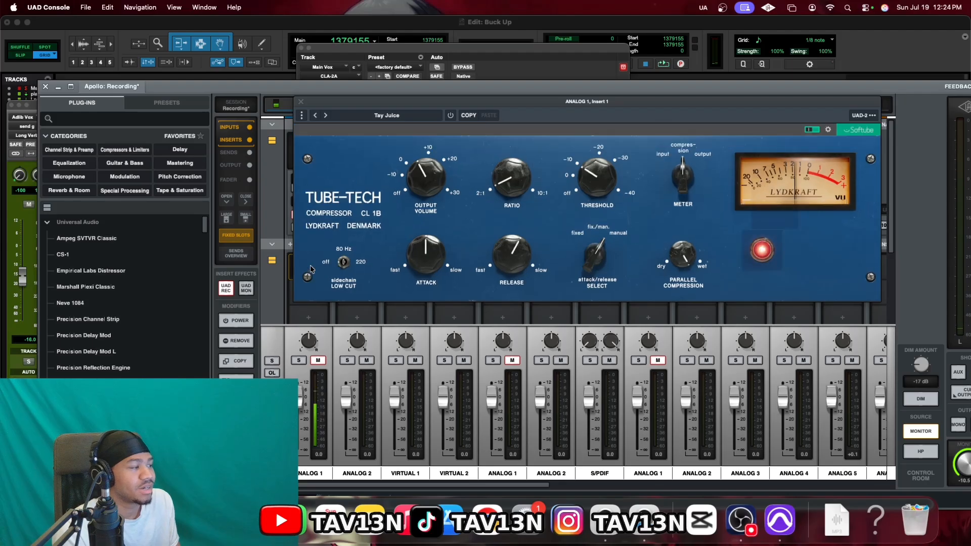
left_click(300, 102)
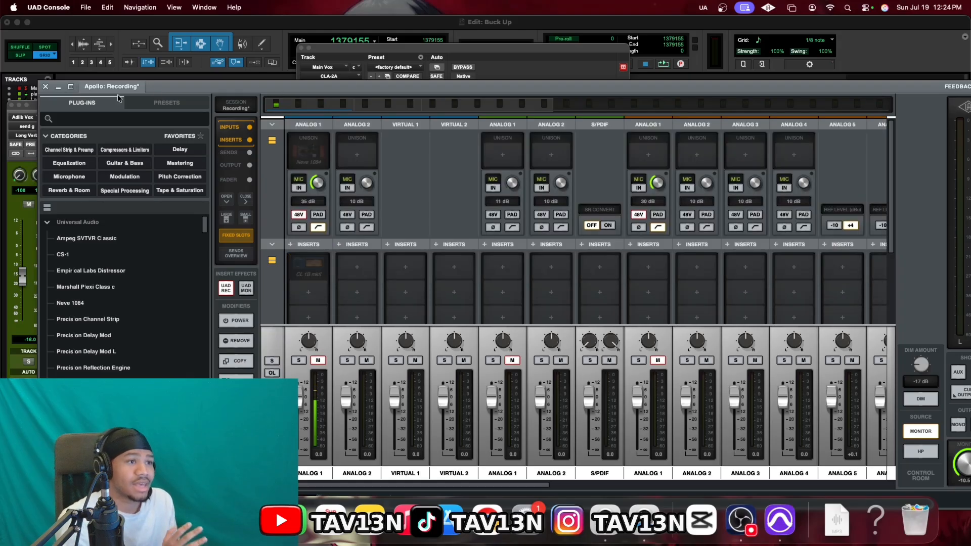
left_click(46, 88)
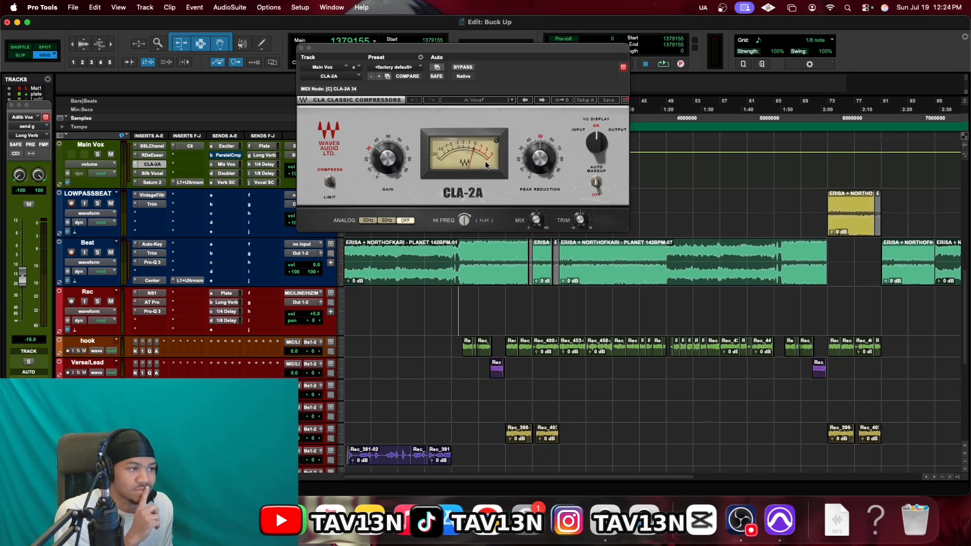
Mute the Beat track and A/B the Main Vox CLA-2A by toggling bypass during playback
left_click(112, 252)
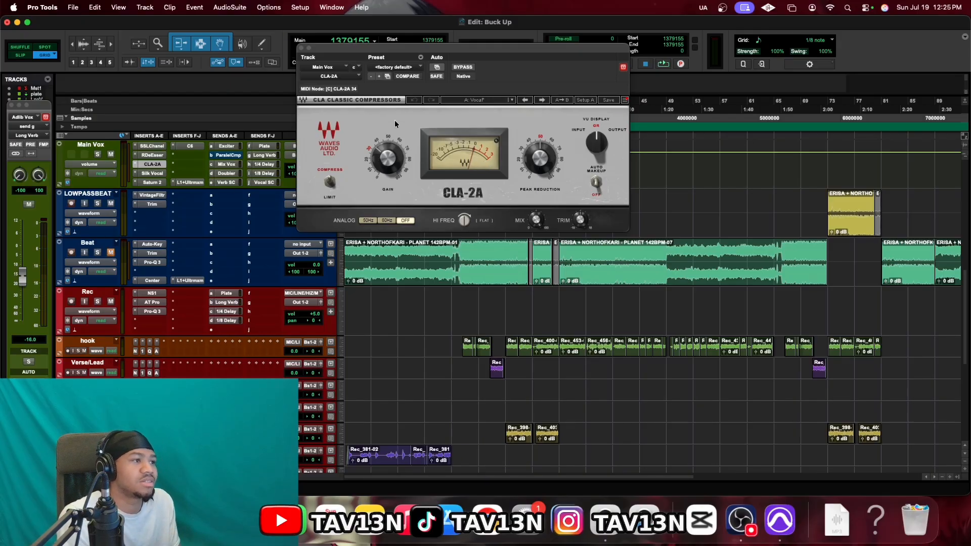
left_click(461, 67)
key("space")
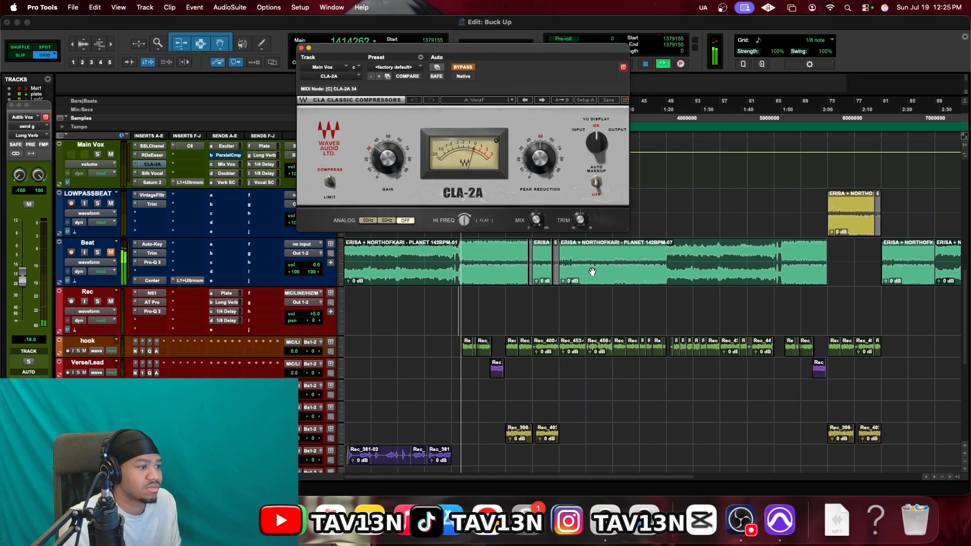
left_click(463, 68)
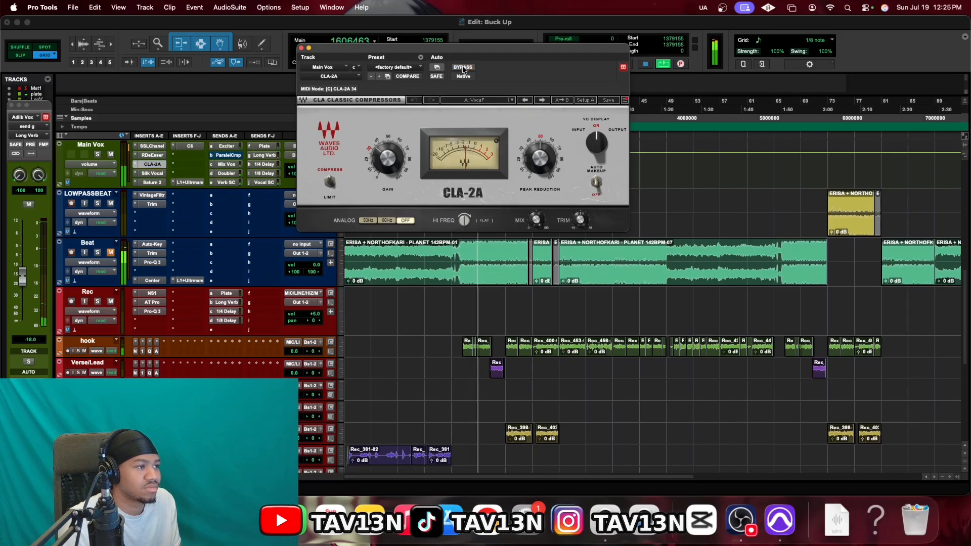
left_click(463, 67)
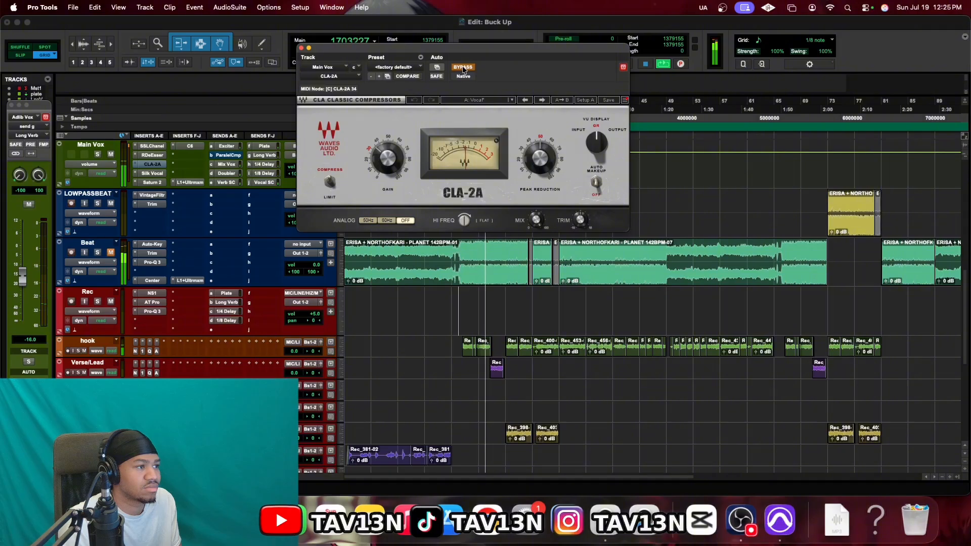
left_click(463, 68)
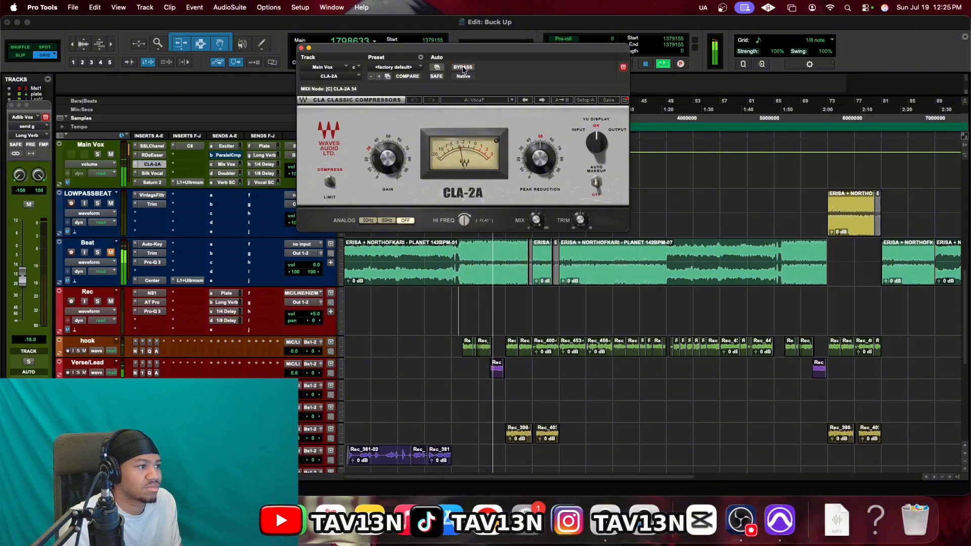
left_click(463, 68)
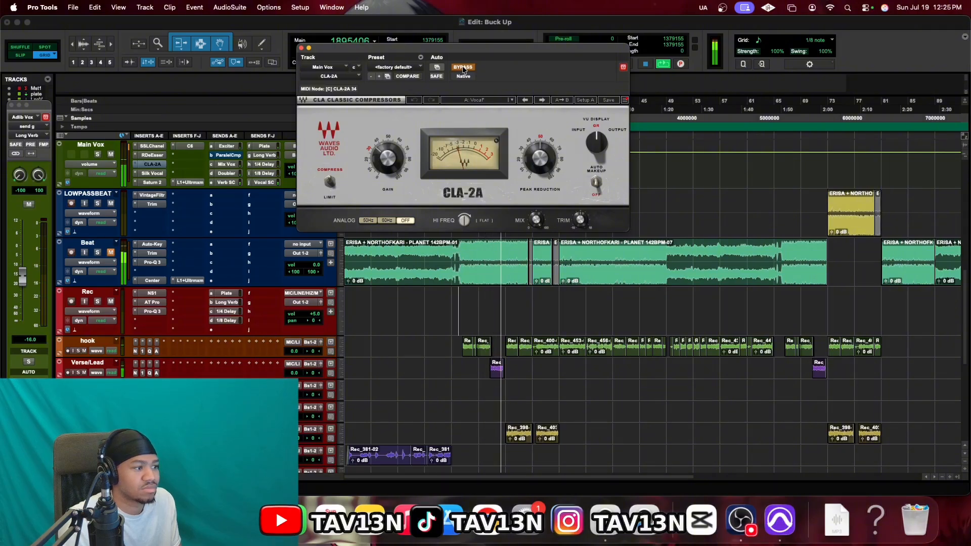
key("space")
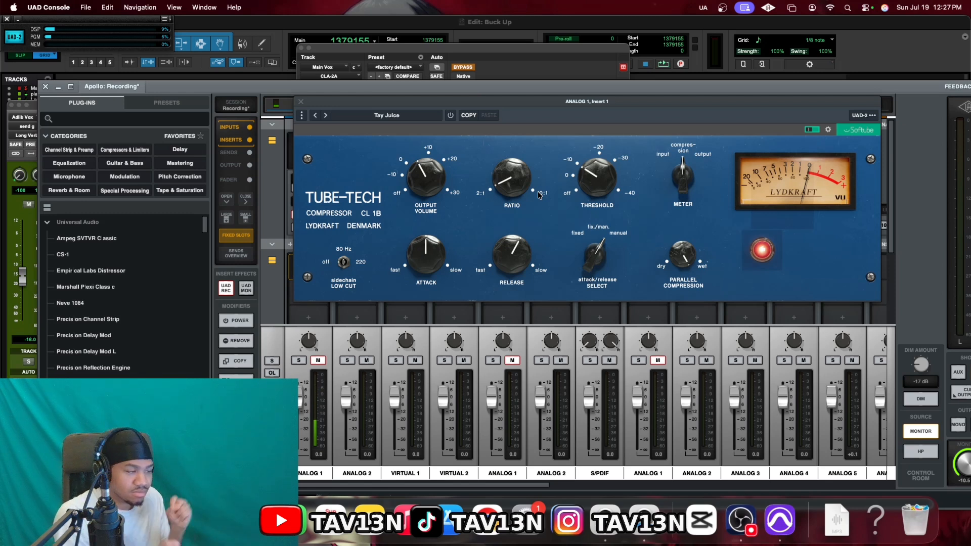
Close the Tube-Tech CL 1B editor and hide the Apollo Console window
left_click(298, 100)
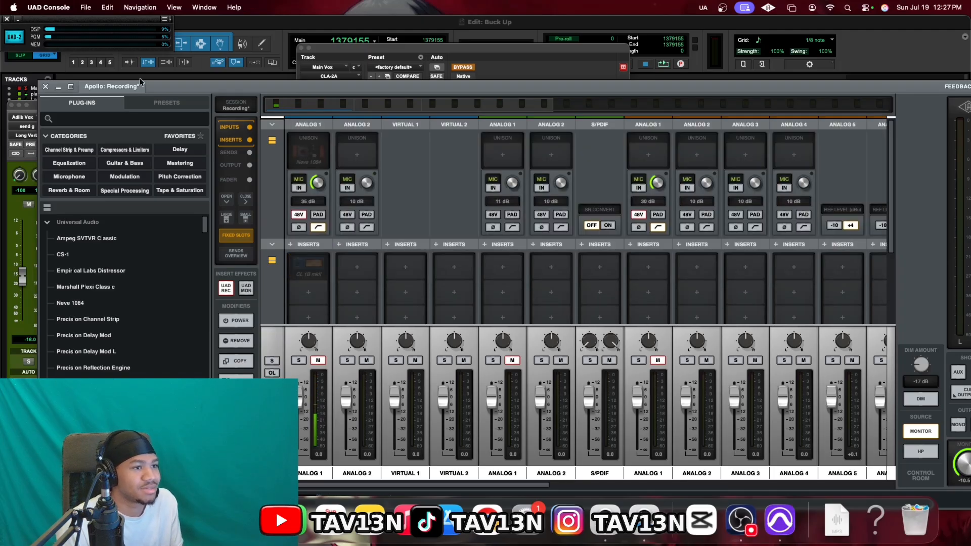
left_click(58, 87)
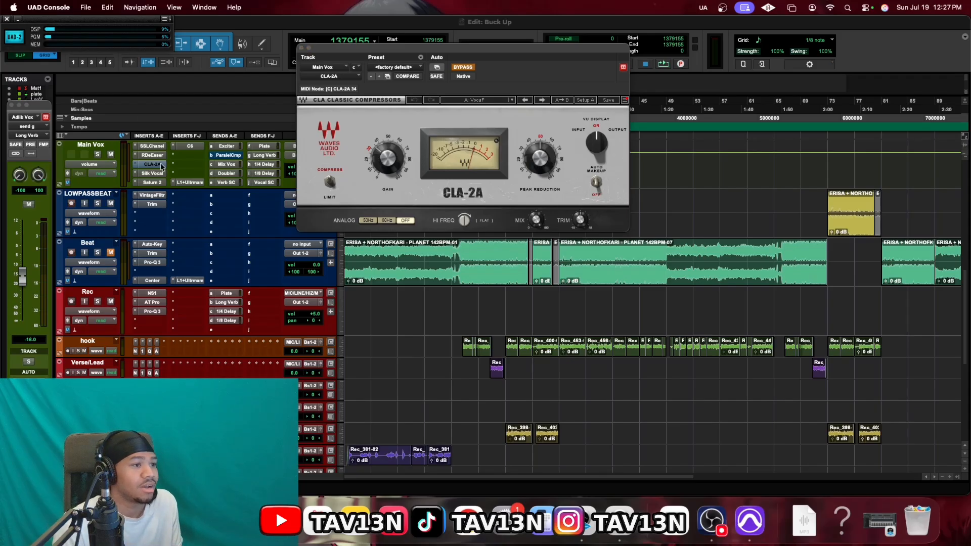
left_click(177, 167)
left_click(177, 168)
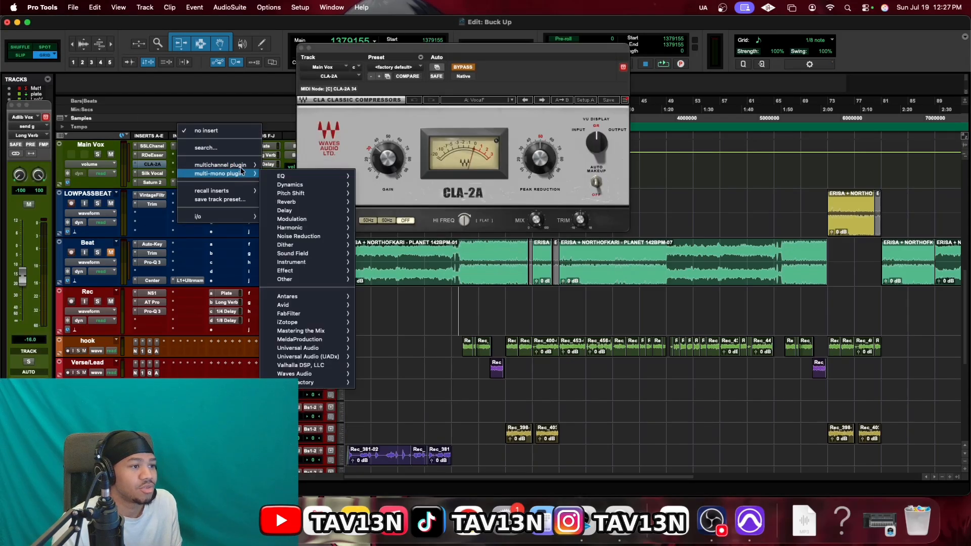
mouse_move(309, 185)
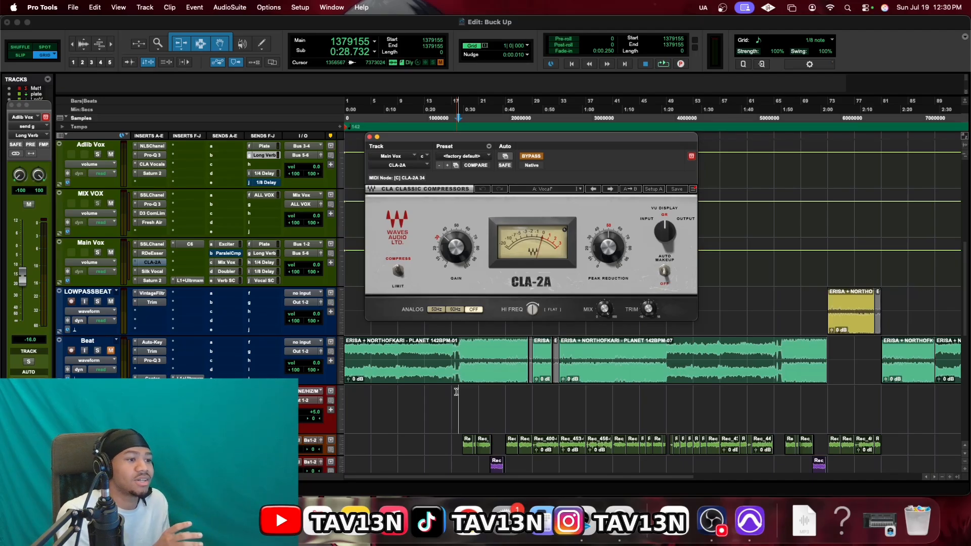
Show the Main Vox L1+ Ultramaximizer with threshold -3.0 and out ceiling -0.5
left_click(188, 281)
left_click(187, 281)
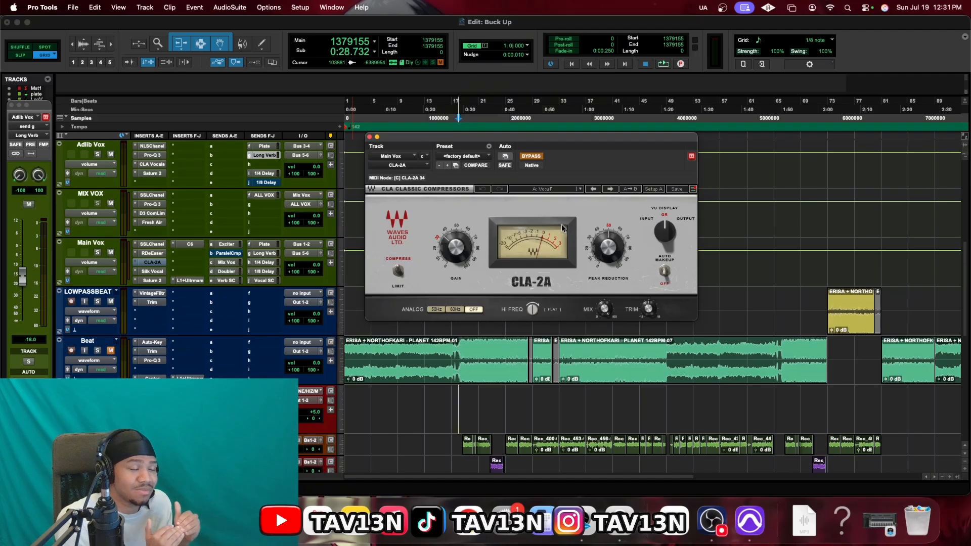
left_click(191, 281)
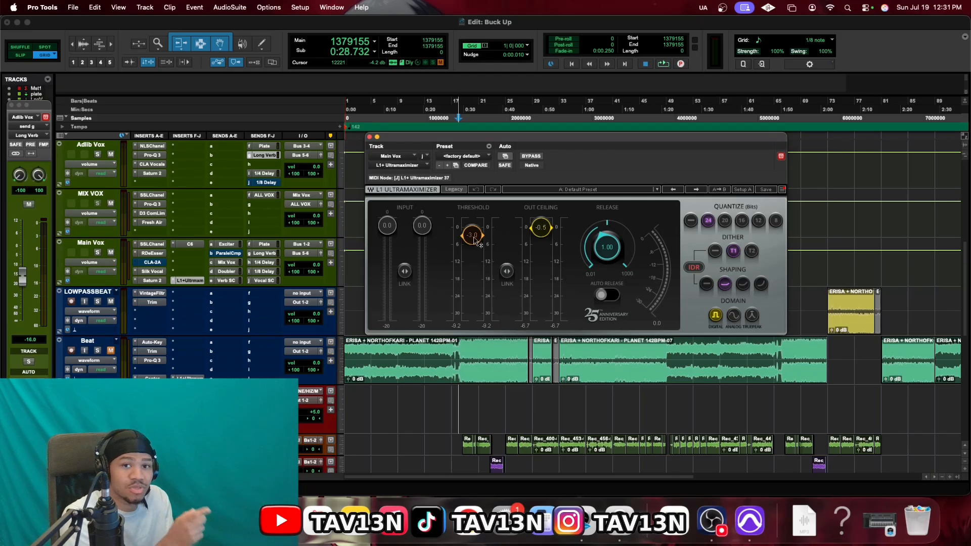
Review the Main Vox CLA-2A and L1+ Ultramaximizer settings, then close the plug-in window
left_click(160, 266)
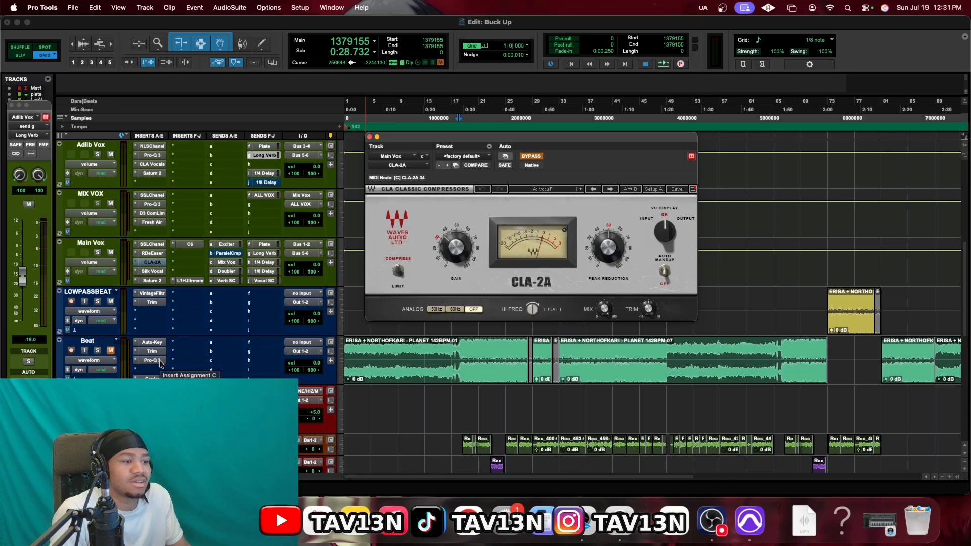
left_click(185, 281)
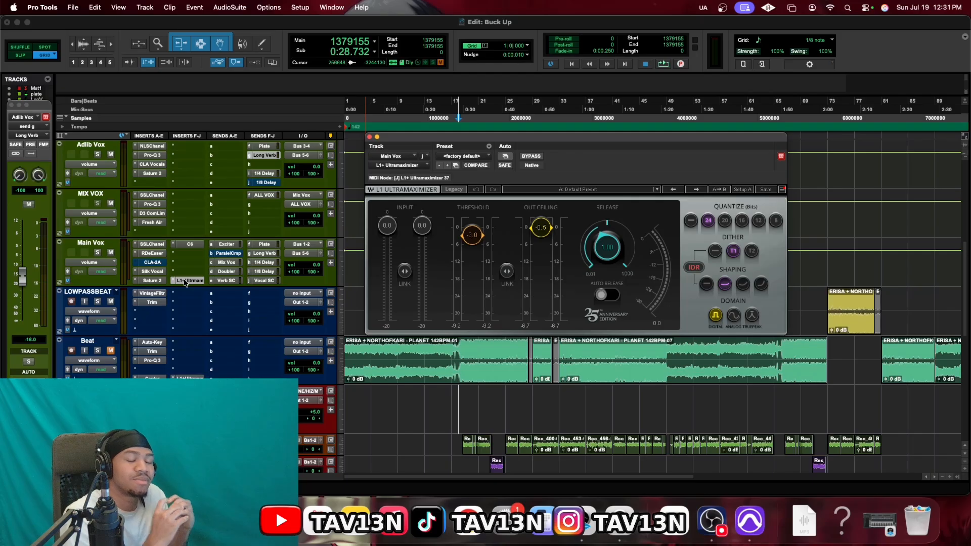
left_click(370, 137)
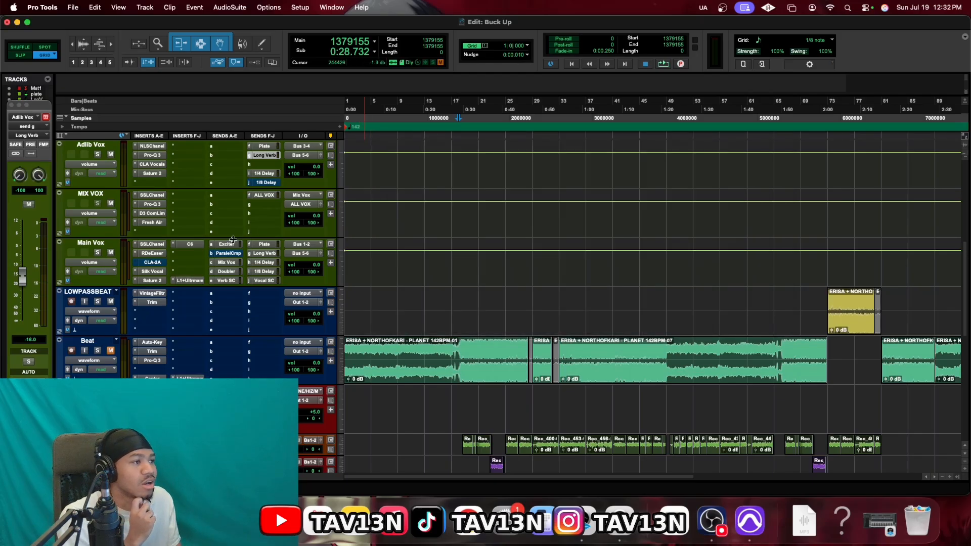